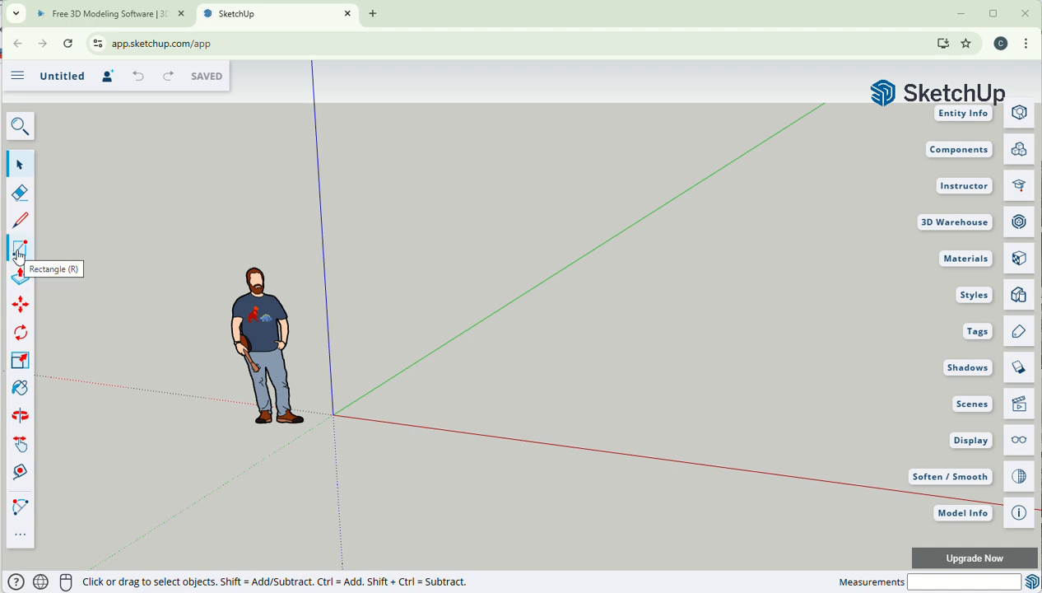
Draw a ground rectangle about 14' 5" by 31' 11" from the origin and pull it up 5' 10" with Push/Pull.
{"action": "left_click", "coordinate": [18, 254]}
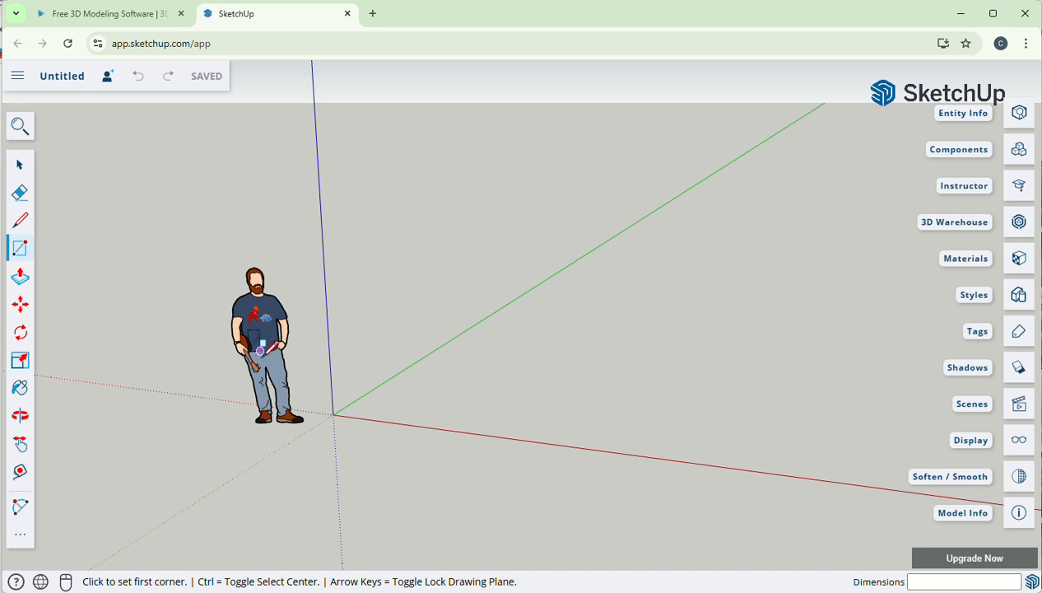
{"action": "left_click", "coordinate": [334, 414]}
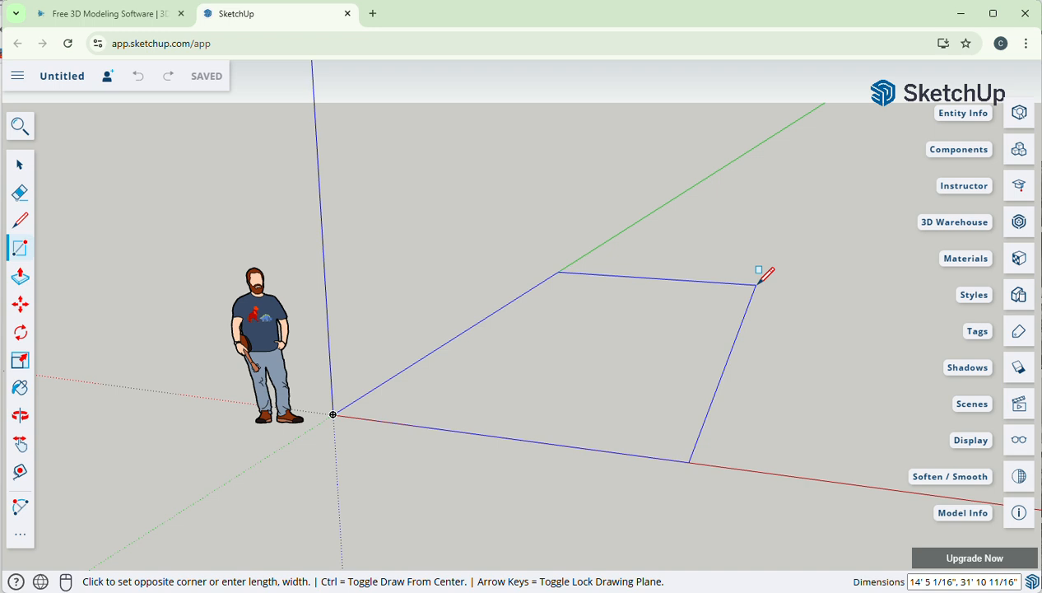
{"action": "left_click", "coordinate": [758, 280]}
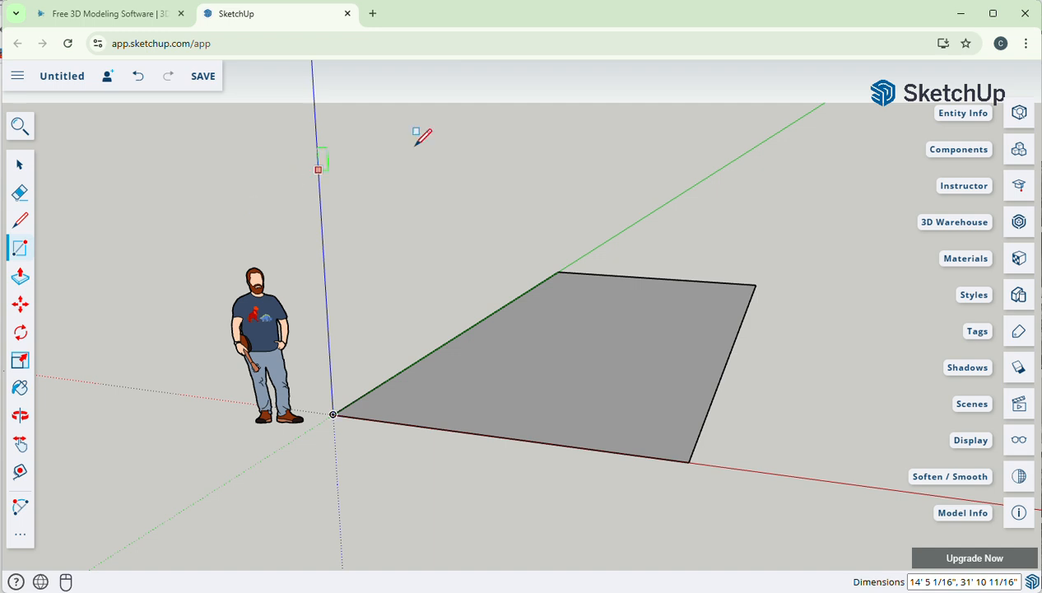
{"action": "left_click", "coordinate": [20, 277]}
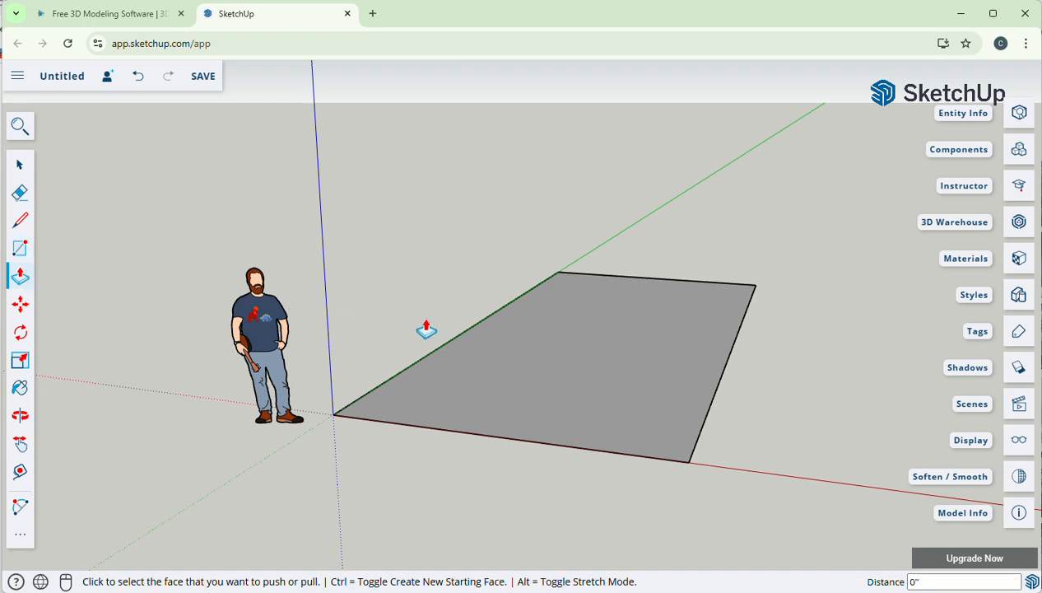
{"action": "left_click", "coordinate": [577, 362]}
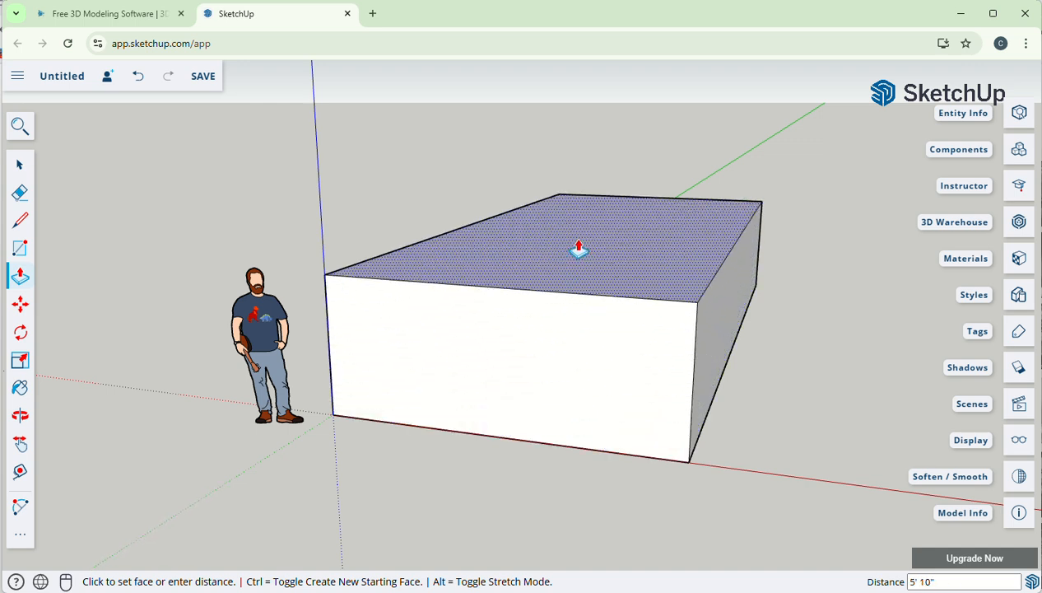
{"action": "left_click", "coordinate": [579, 248]}
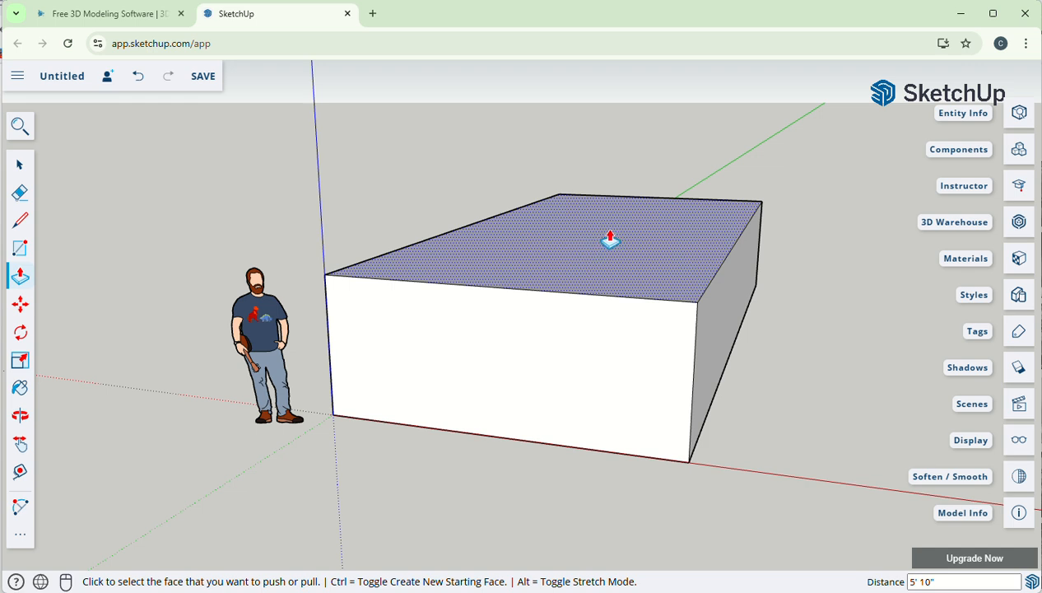
Draw a window rectangle about 2' 11" by 3' 2" on the front wall near the figure and push it in about 2 11/16".
{"action": "left_click", "coordinate": [20, 250]}
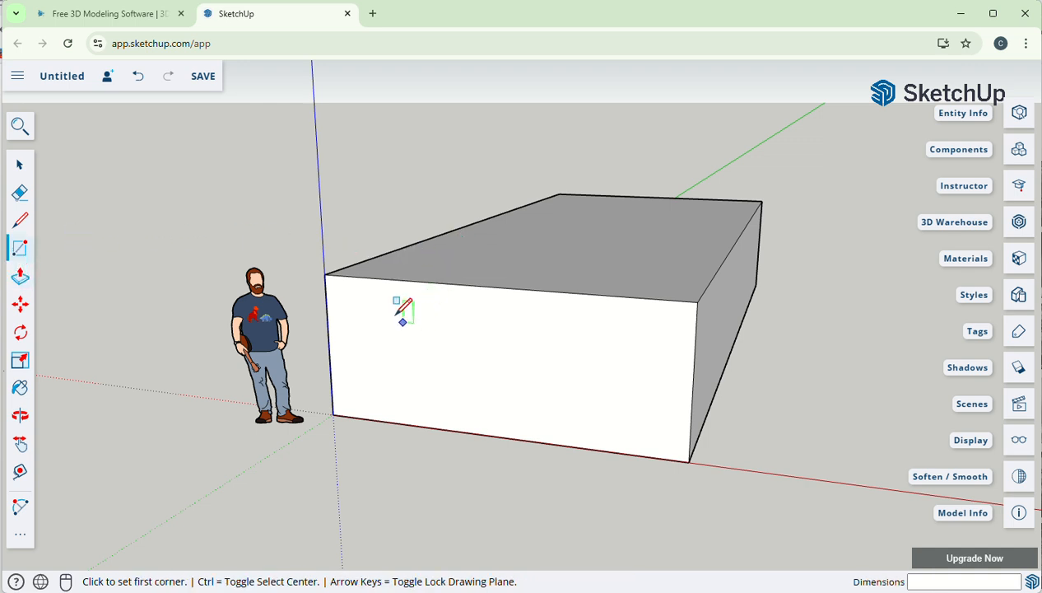
{"action": "left_click", "coordinate": [357, 309]}
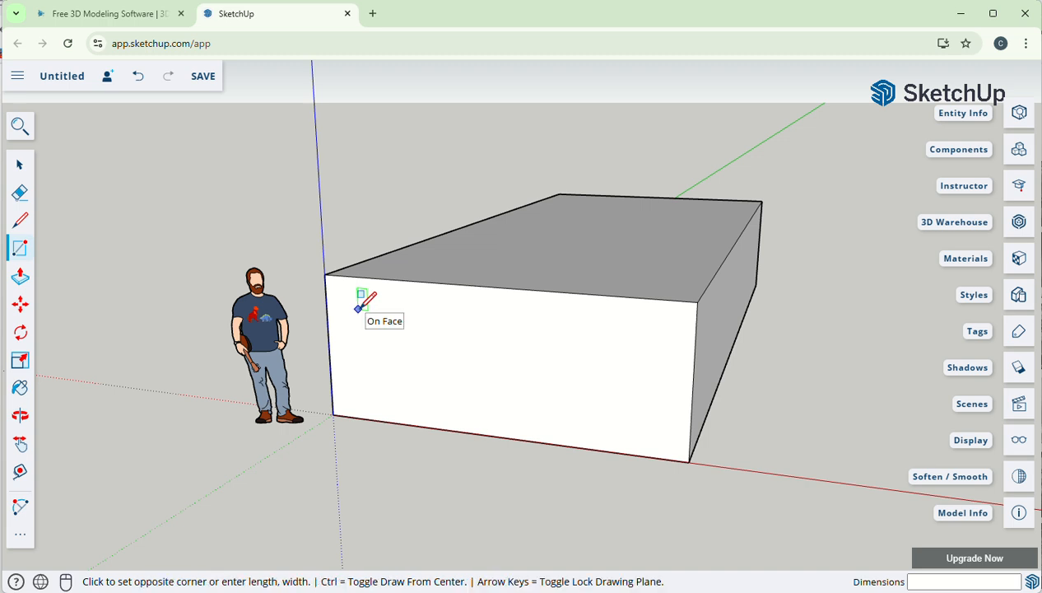
{"action": "left_click", "coordinate": [428, 393]}
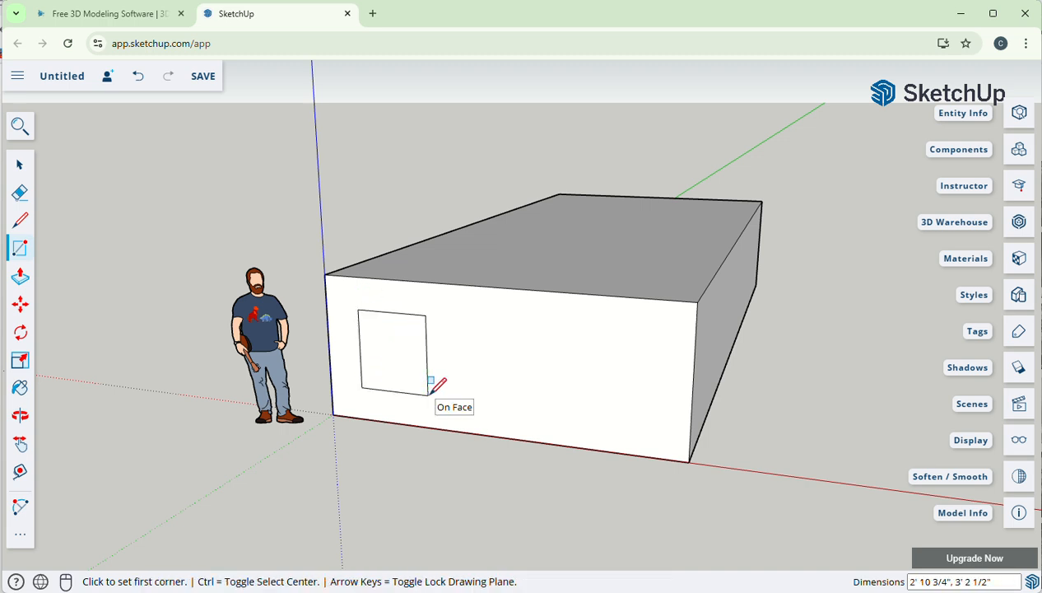
{"action": "left_click", "coordinate": [31, 283]}
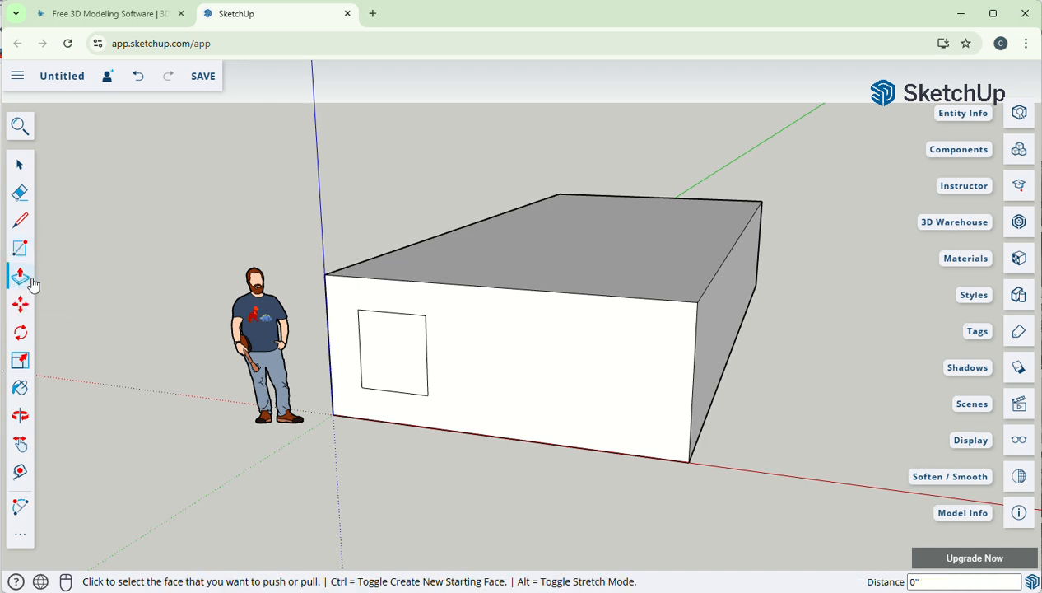
{"action": "left_click", "coordinate": [372, 359]}
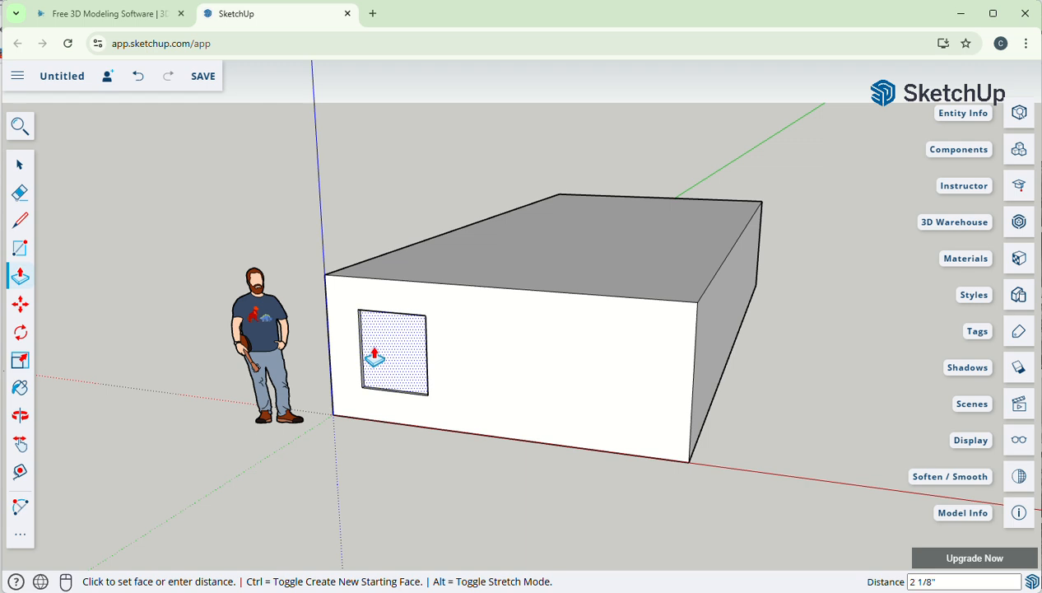
{"action": "left_click", "coordinate": [375, 358]}
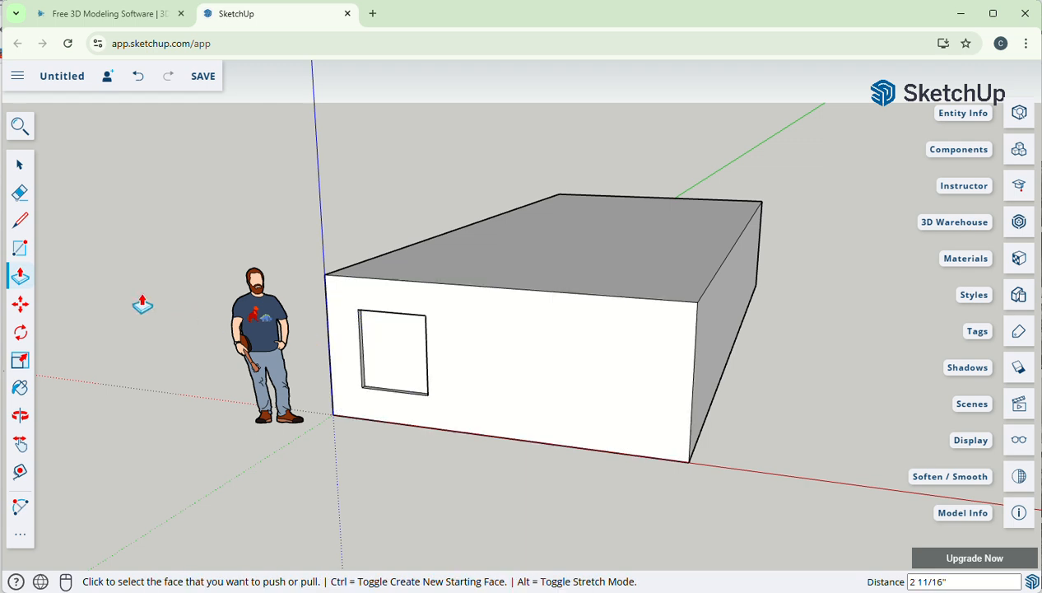
Draw a second window about 3' 2" by 2' 8" at the other end of the front wall and push it in about 4 13/16".
{"action": "left_click", "coordinate": [20, 249]}
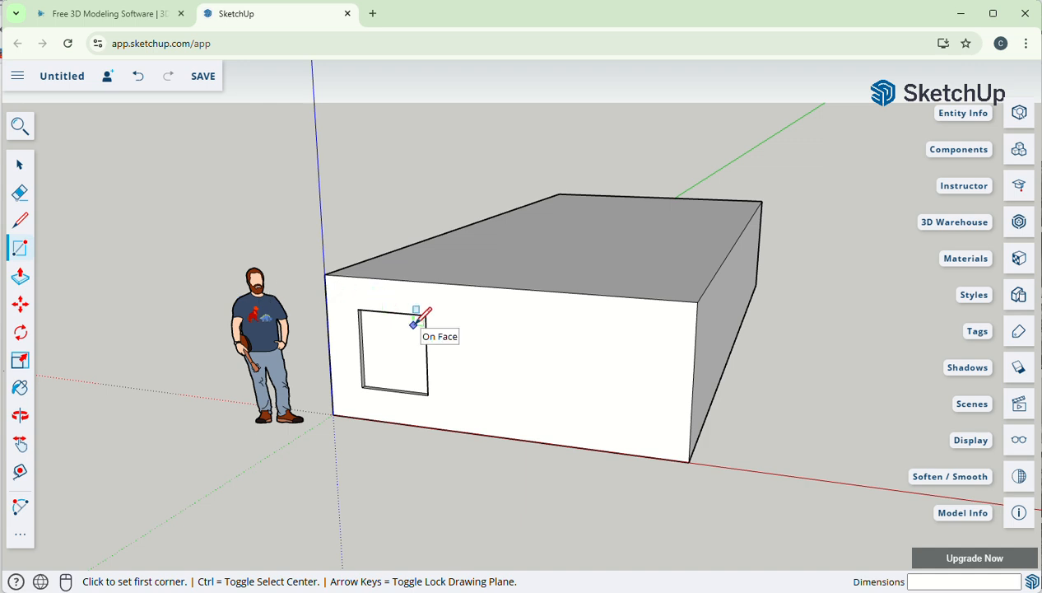
{"action": "left_click", "coordinate": [573, 329]}
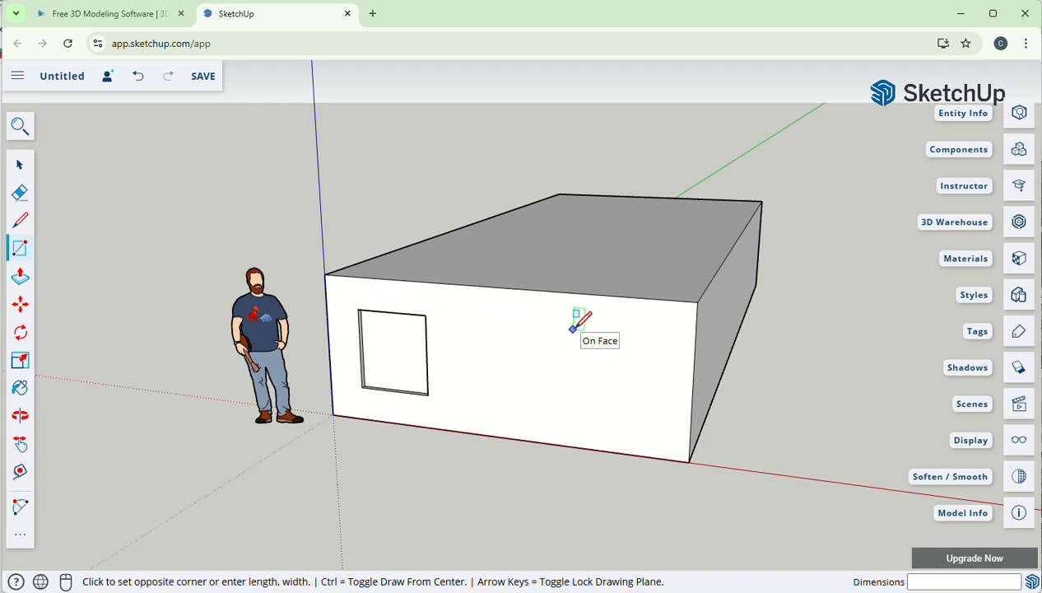
{"action": "left_click", "coordinate": [646, 418]}
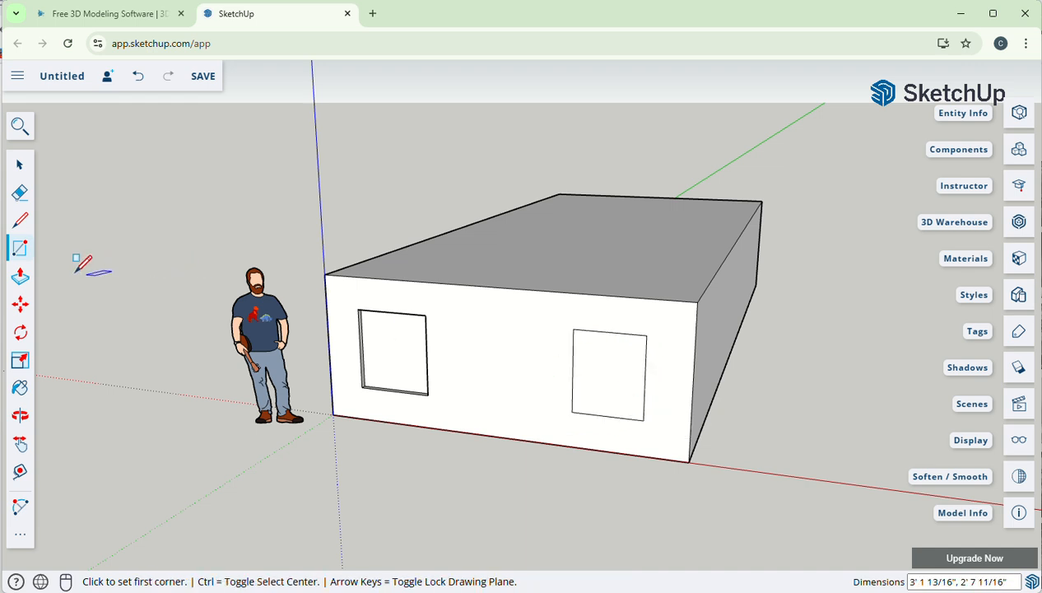
{"action": "left_click", "coordinate": [20, 277]}
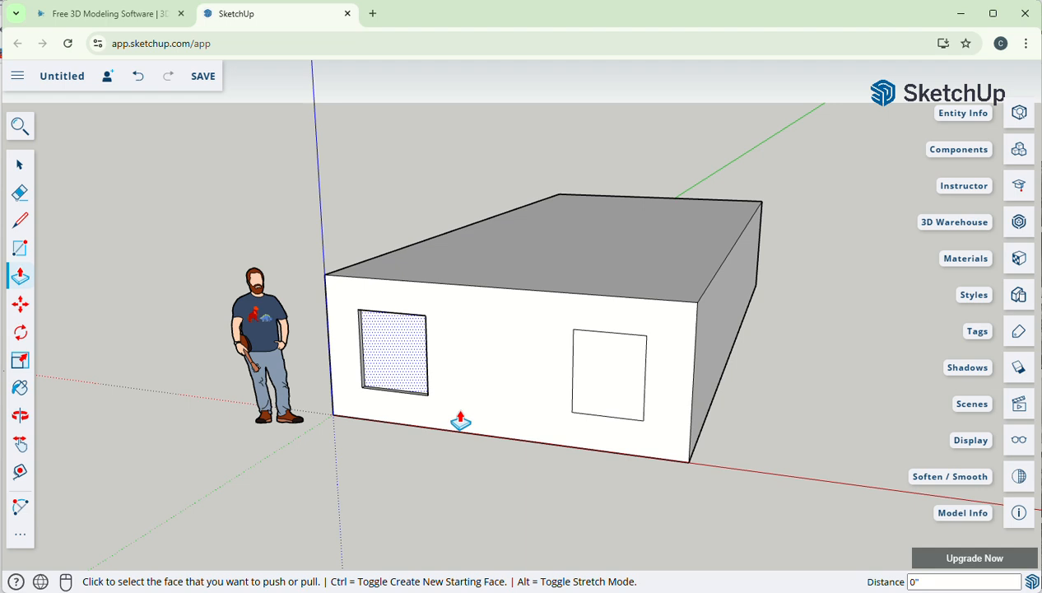
{"action": "left_click", "coordinate": [603, 384]}
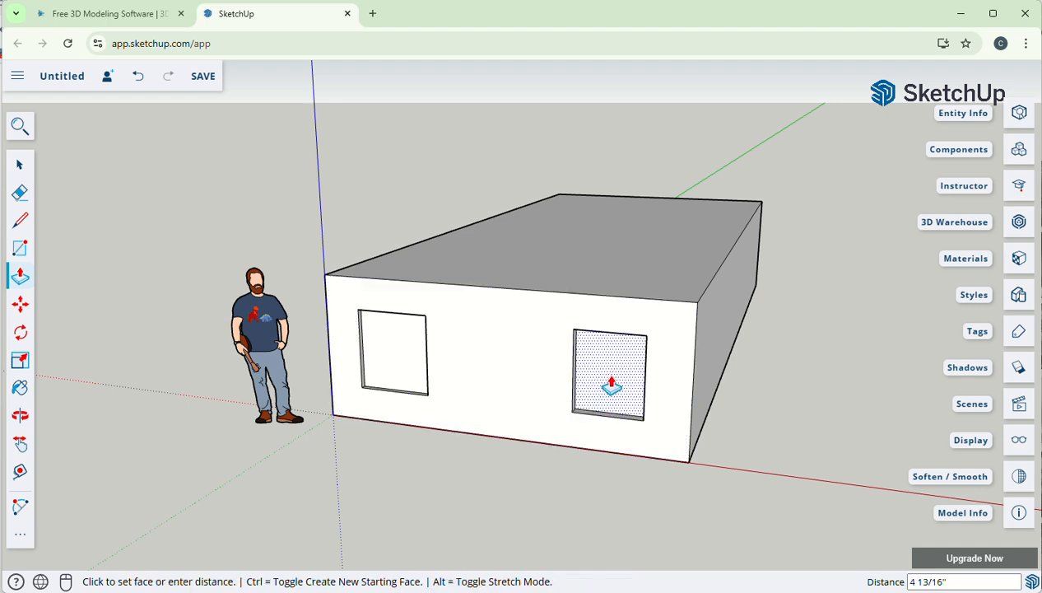
{"action": "left_click", "coordinate": [611, 386]}
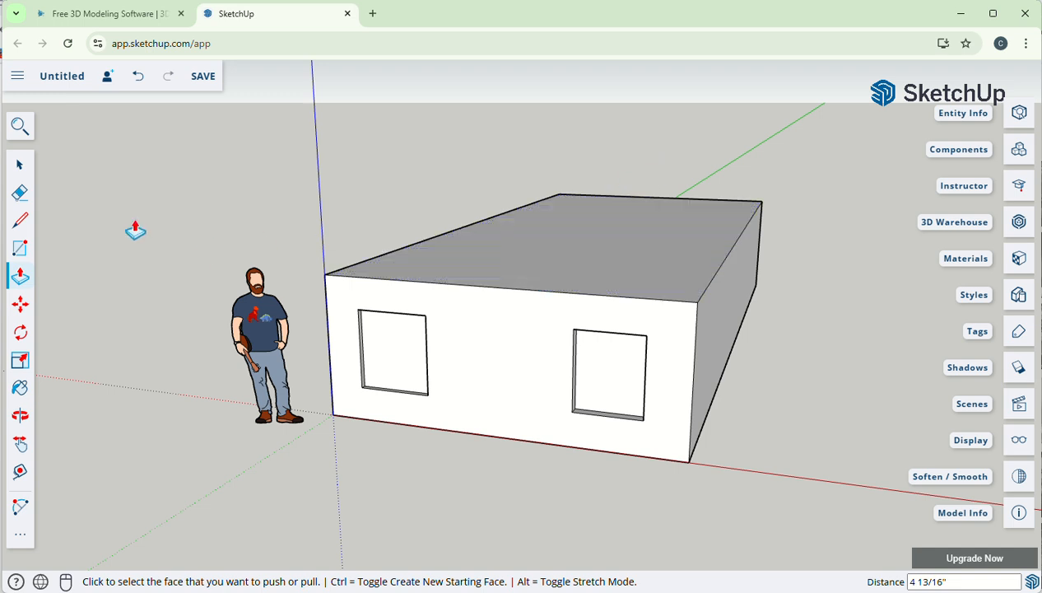
Draw a line across the box's top face from the front edge's midpoint to the back edge's midpoint.
{"action": "left_click", "coordinate": [21, 223]}
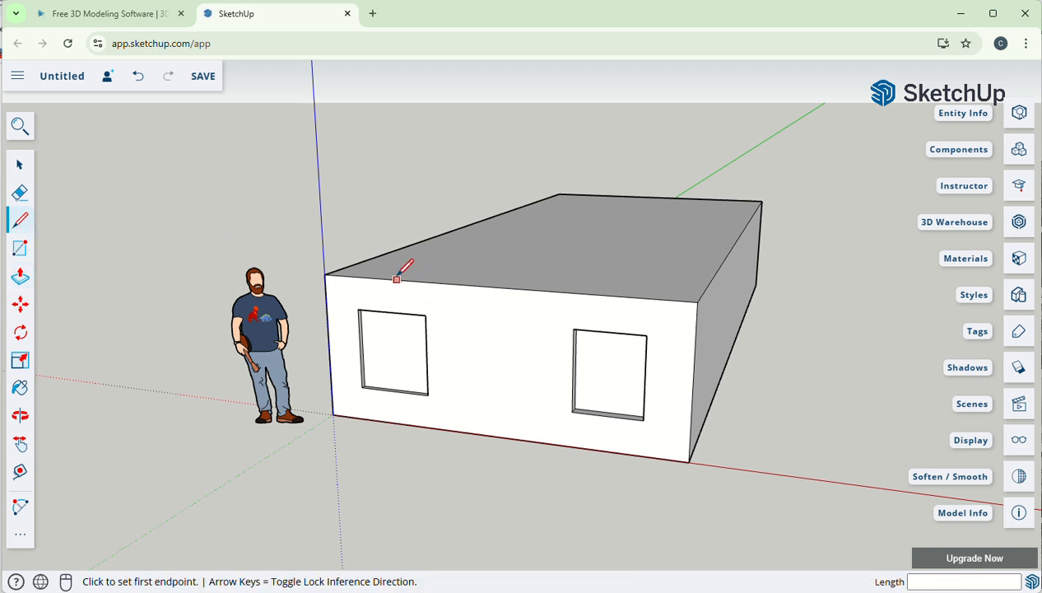
{"action": "left_click", "coordinate": [498, 286]}
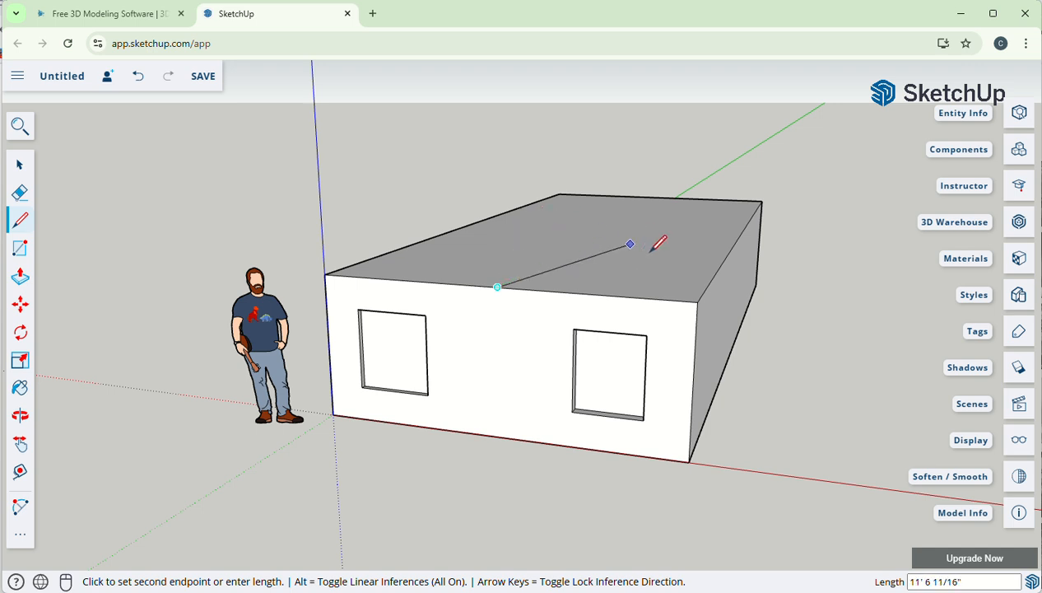
{"action": "left_click", "coordinate": [657, 196]}
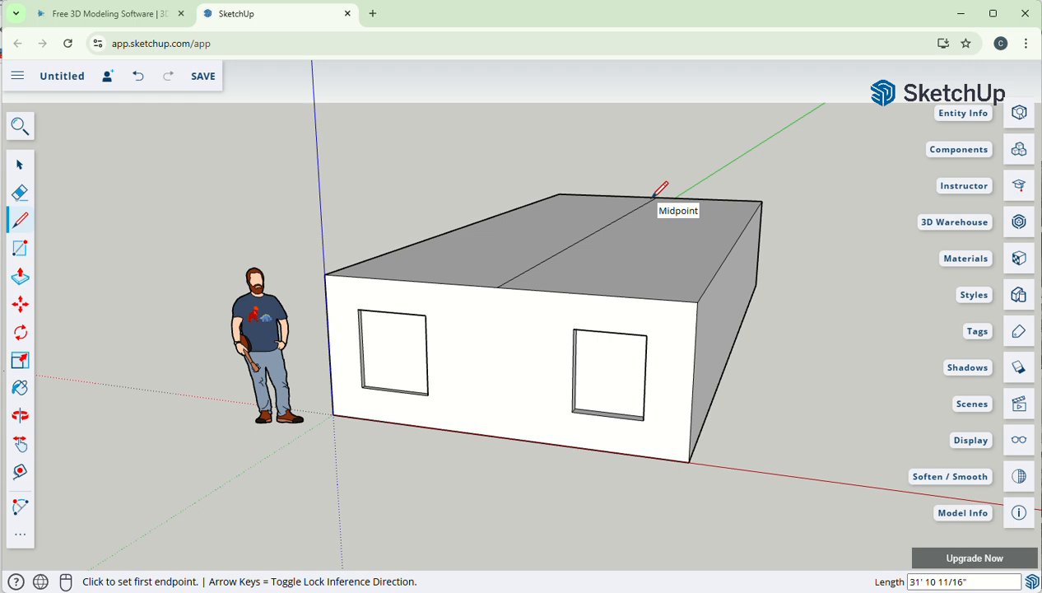
Try raising the half of the top face nearest the figure about 1' 1" with Push/Pull, and undo it.
{"action": "left_click", "coordinate": [16, 284]}
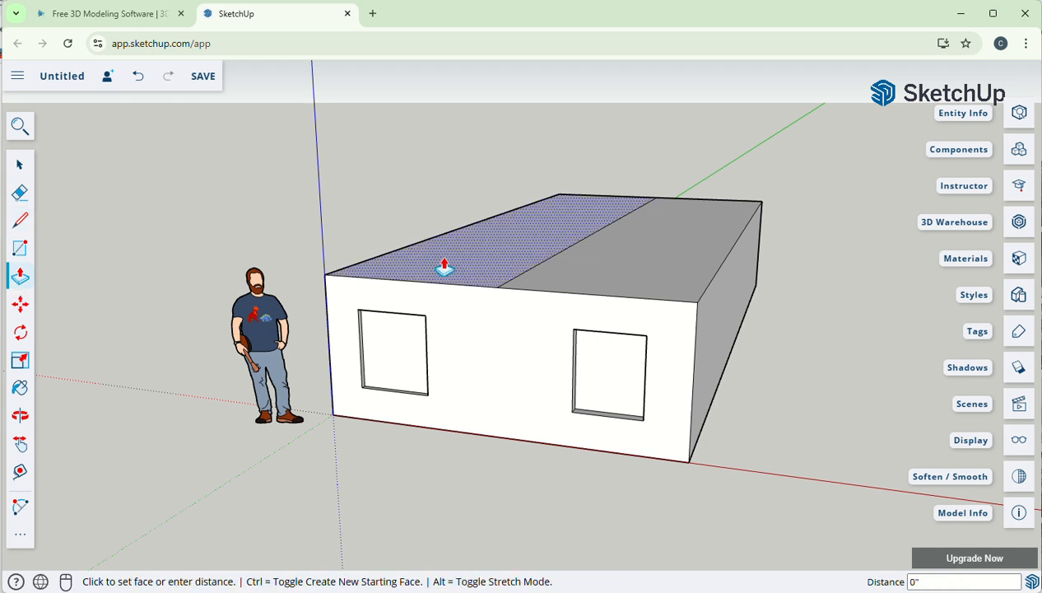
{"action": "left_click", "coordinate": [451, 241]}
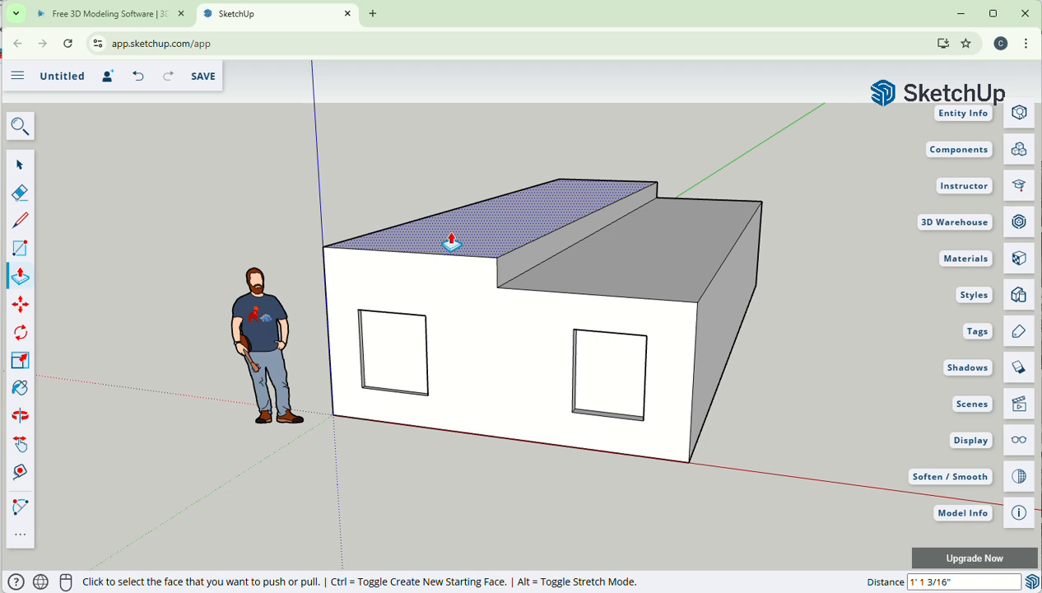
{"action": "left_click", "coordinate": [142, 75]}
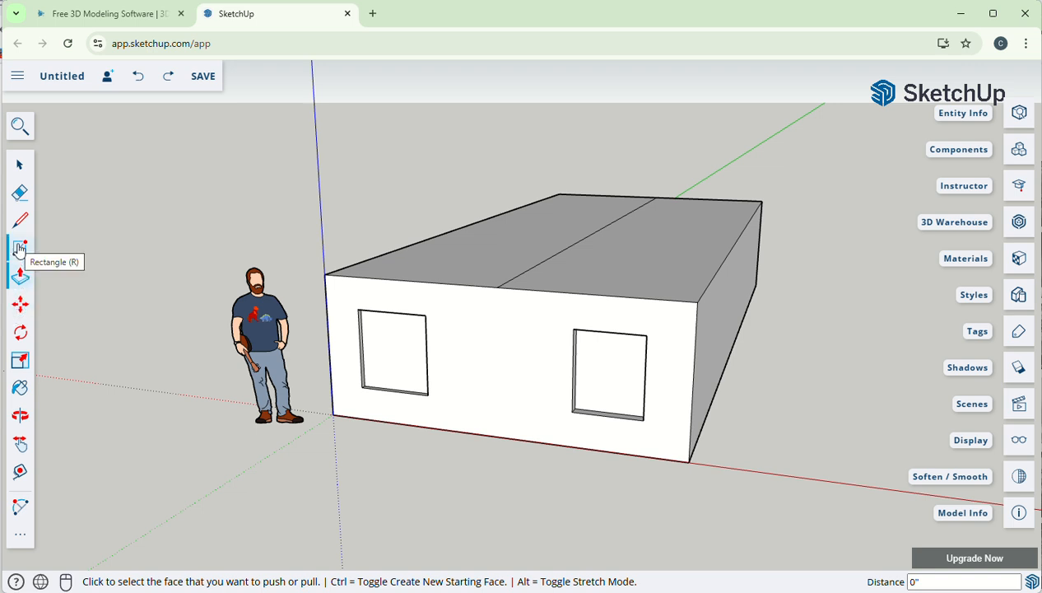
Move the top face's center line up about 4' 1" along the blue axis to form a gabled roof.
{"action": "left_click", "coordinate": [21, 304]}
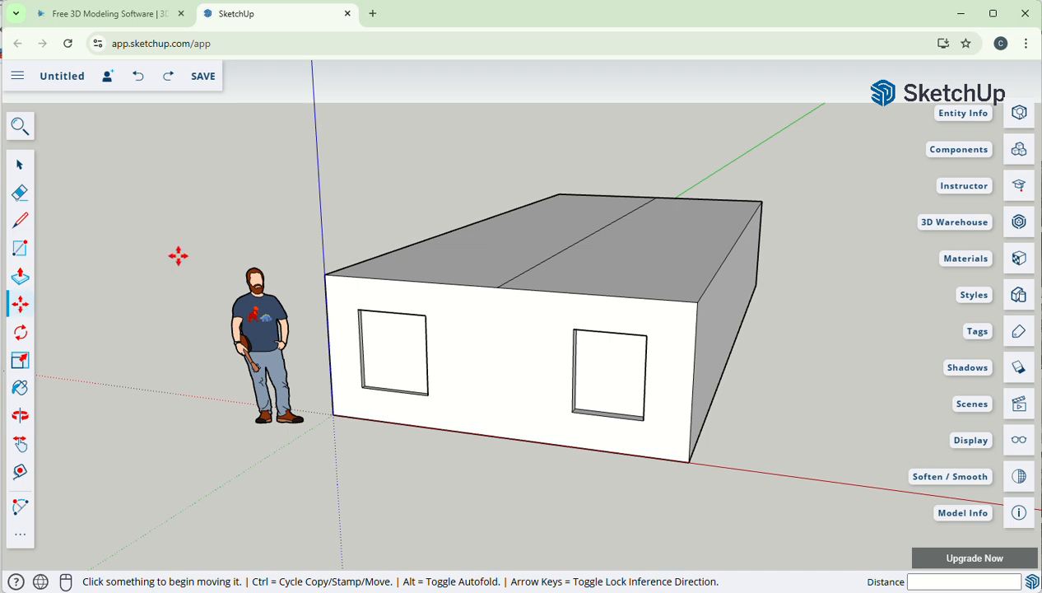
{"action": "left_click", "coordinate": [575, 241]}
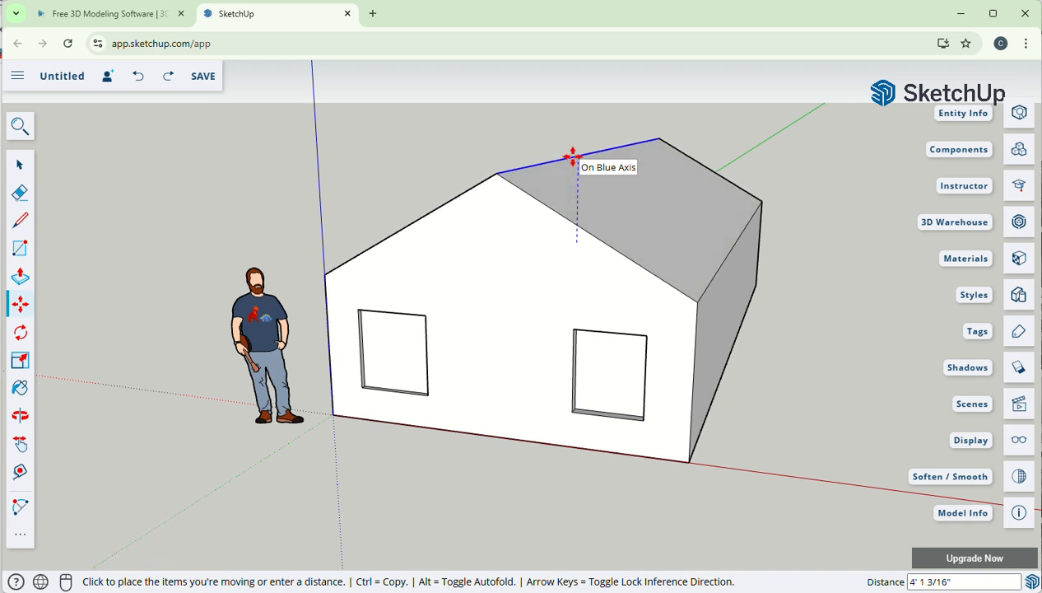
{"action": "left_click", "coordinate": [573, 157]}
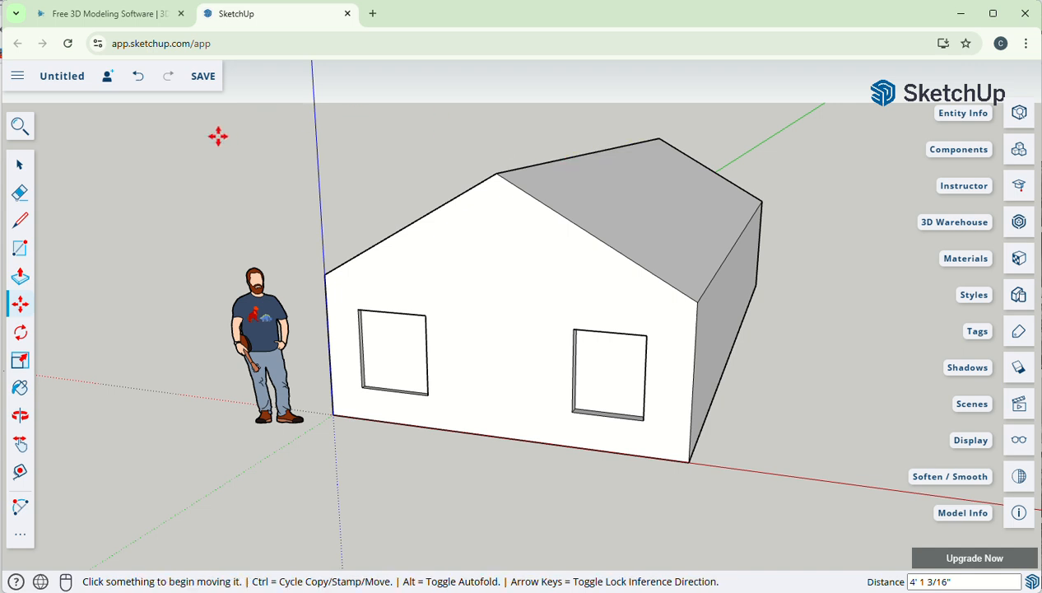
{"action": "left_click", "coordinate": [20, 169]}
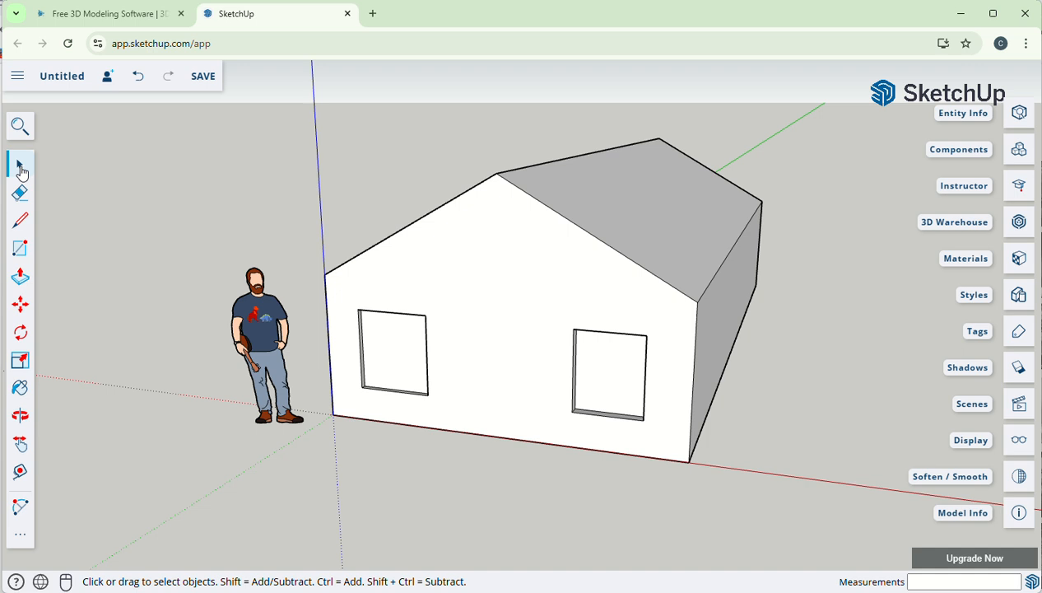
Save the model in the SketchUp project folder under the name "Basic House 1".
{"action": "left_click", "coordinate": [83, 79]}
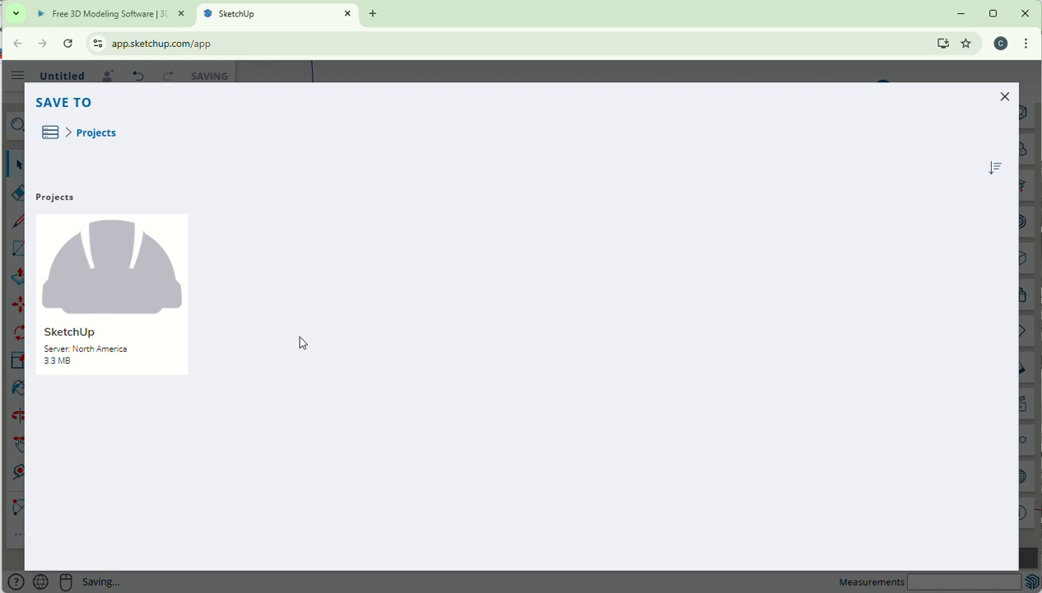
{"action": "left_click", "coordinate": [127, 284]}
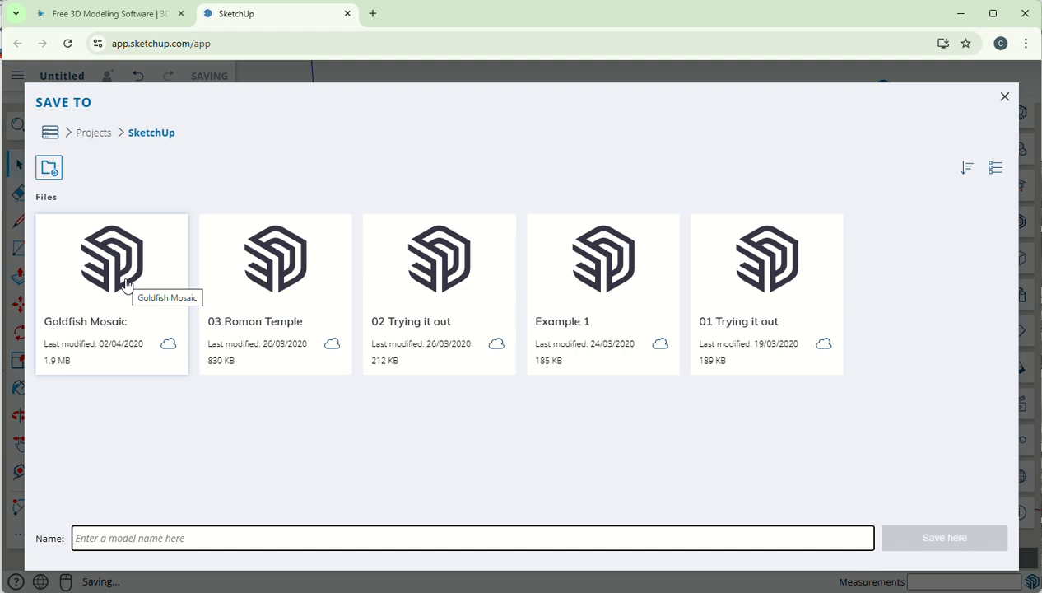
{"action": "type", "text": "Basi"}
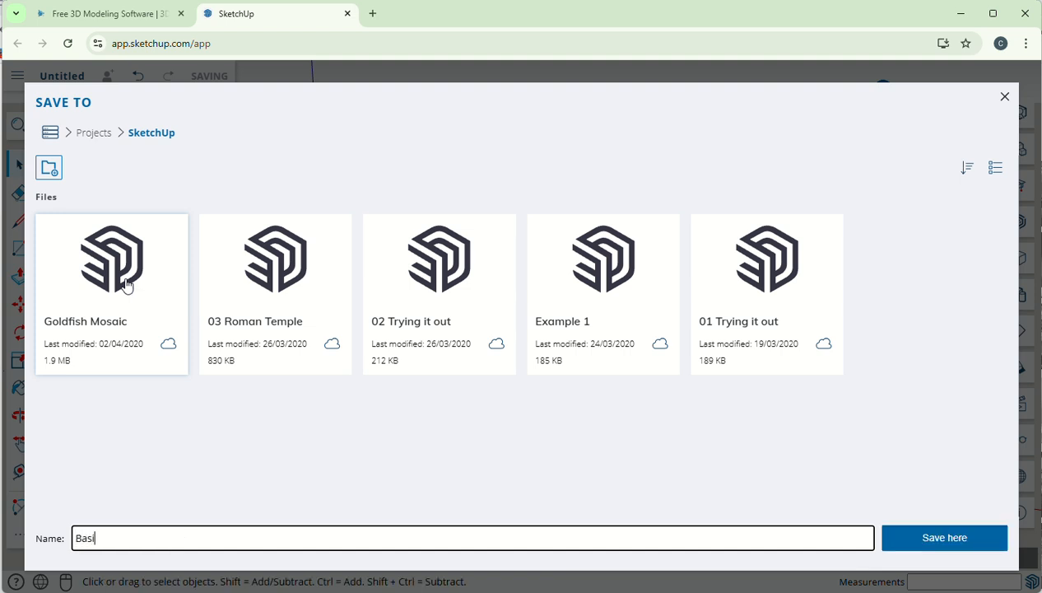
{"action": "type", "text": "c House"}
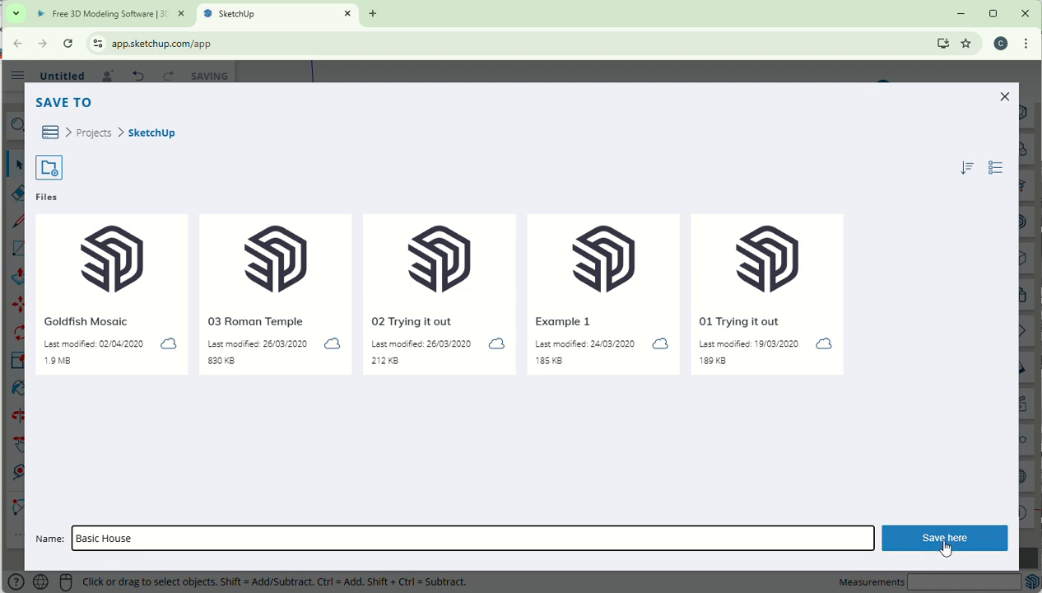
{"action": "type", "text": " 1"}
{"action": "left_click", "coordinate": [947, 540]}
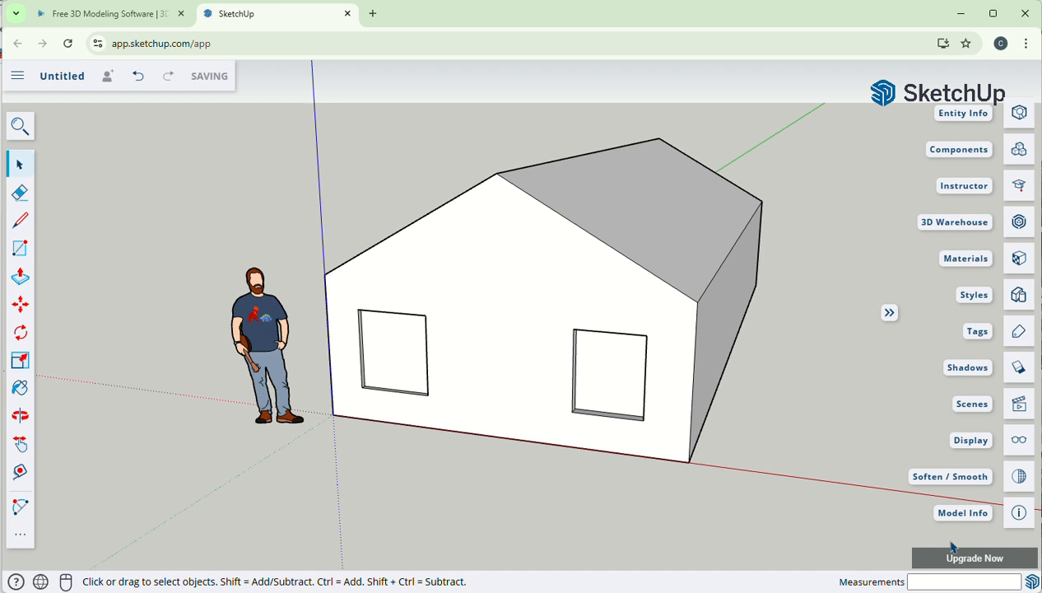